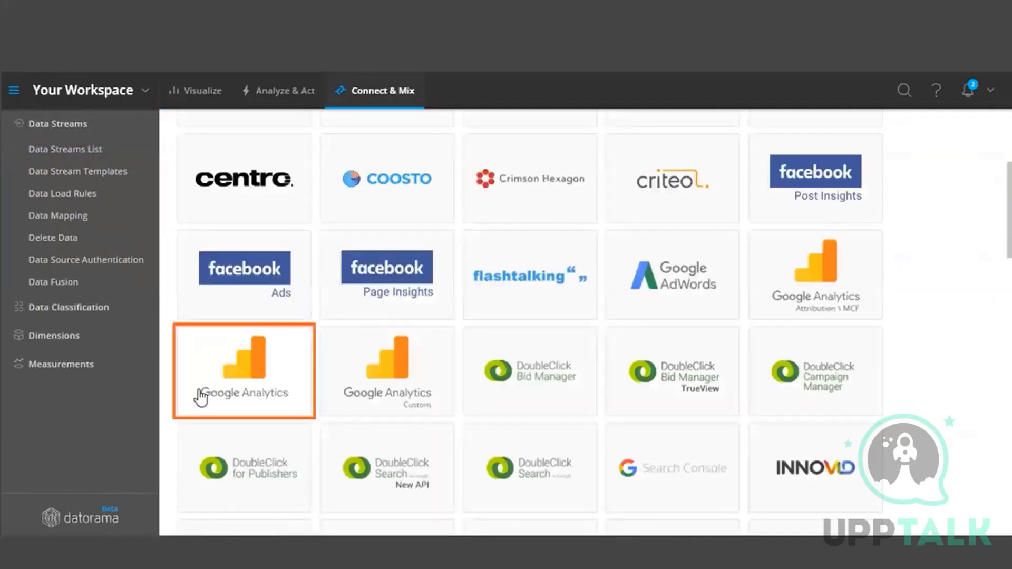
Choose the Google Analytics connector and add new credentials, signing in with the Google account password.
{"action": "left_click", "coordinate": [201, 396]}
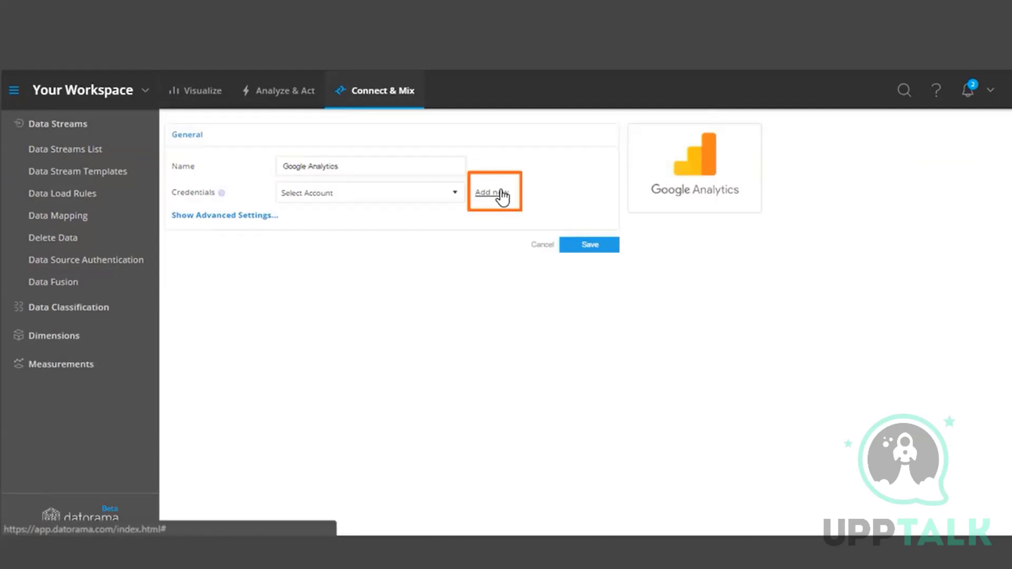
{"action": "left_click", "coordinate": [503, 196]}
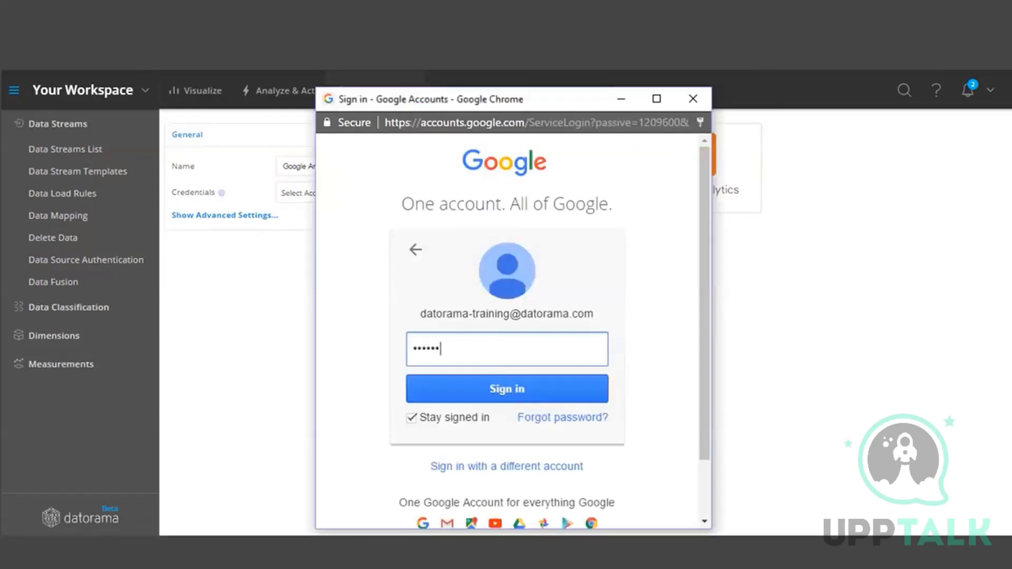
{"action": "key", "text": "Return"}
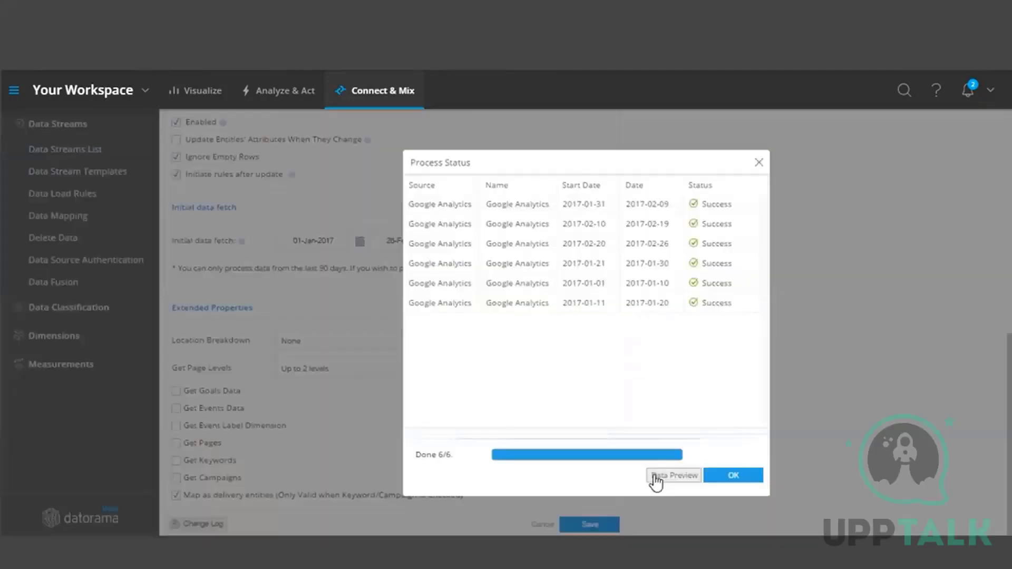
Preview the processed Google Analytics data and examine the daily figures in the Data Overview table.
{"action": "left_click", "coordinate": [655, 476]}
{"action": "left_click", "coordinate": [656, 477]}
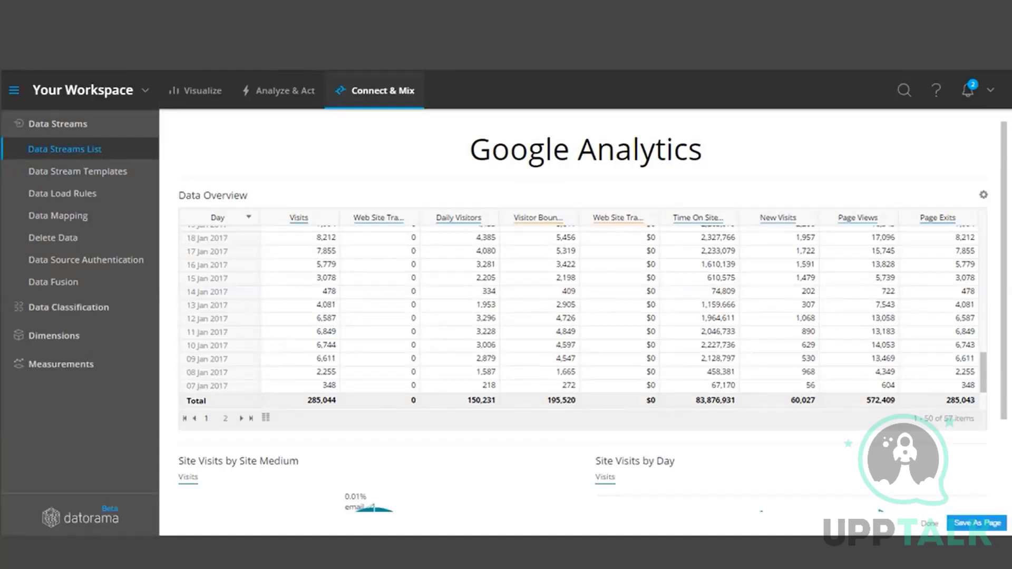
{"action": "scroll", "coordinate": [583, 343], "scroll_direction": "down", "scroll_amount": 3}
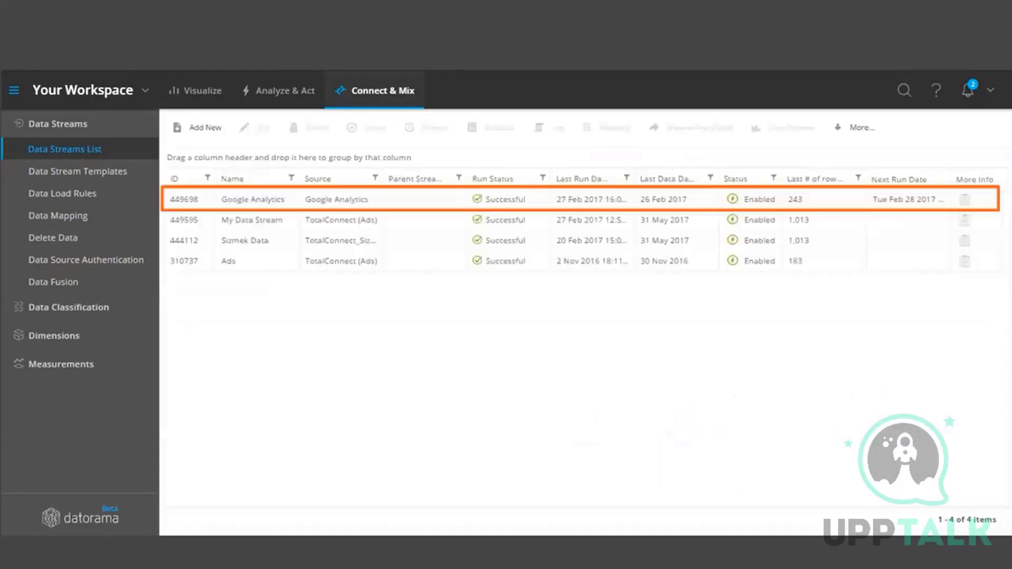
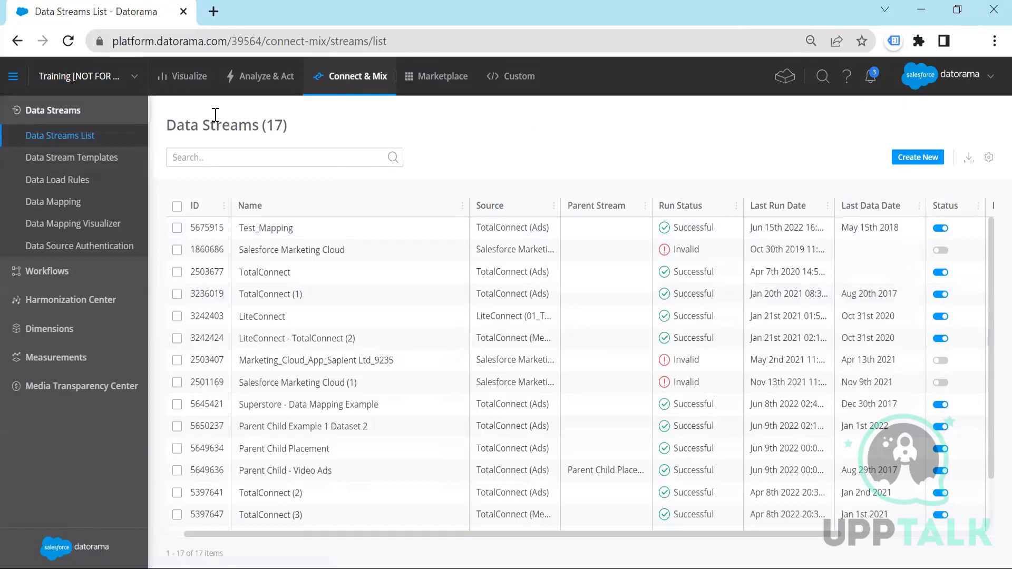
Go to the data load rules and open the DLR Country rule for editing.
{"action": "left_click", "coordinate": [93, 186]}
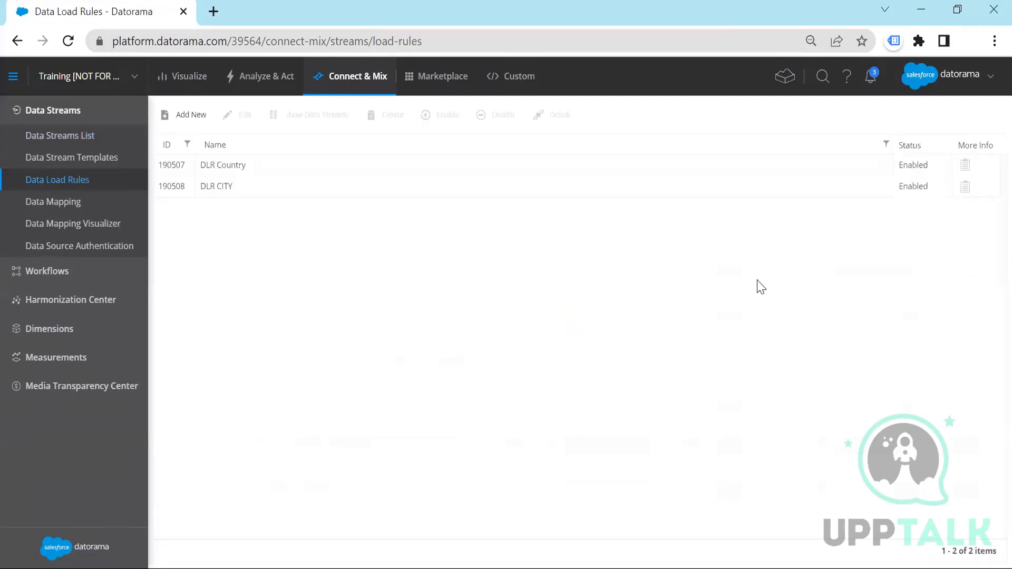
{"action": "left_click", "coordinate": [512, 183]}
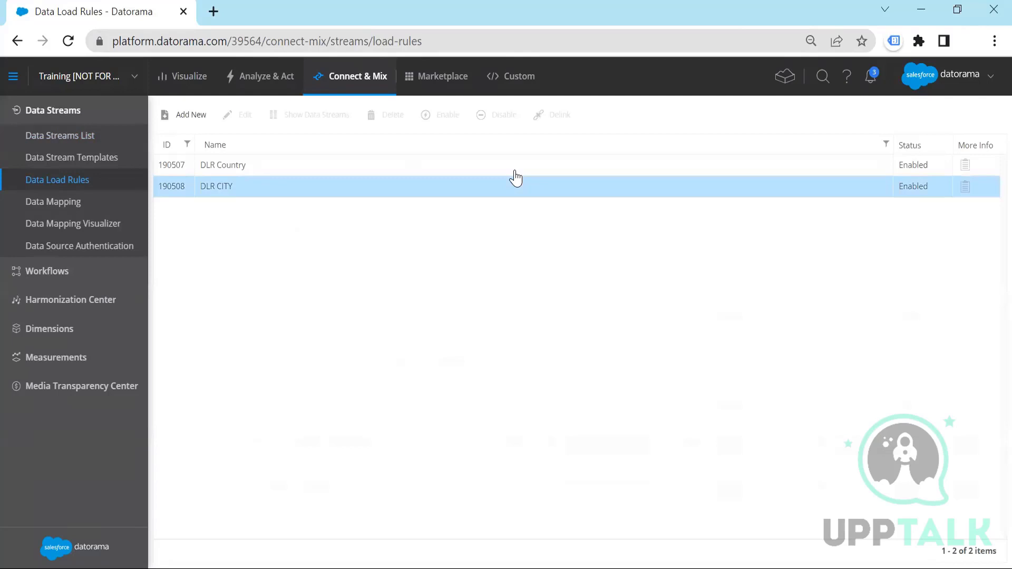
{"action": "double_click", "coordinate": [517, 165]}
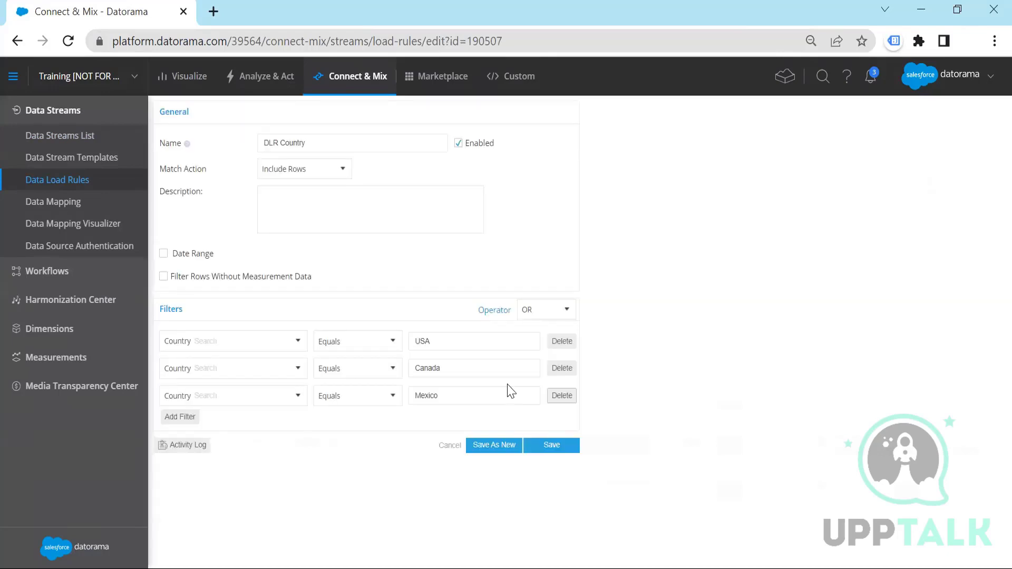
Try deleting the Mexico and Canada filters from the rule, and return to the rules list without saving.
{"action": "left_click", "coordinate": [568, 400]}
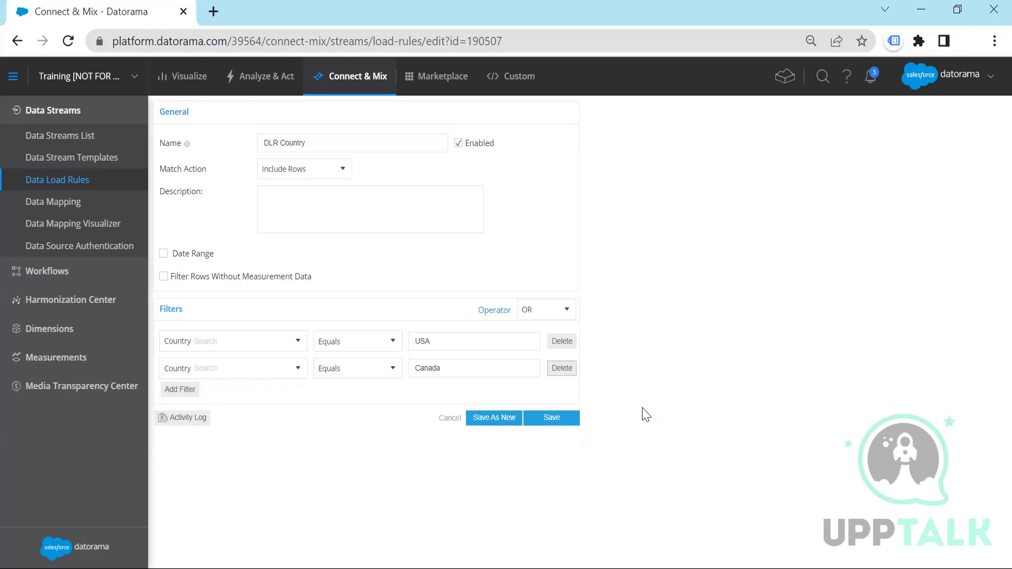
{"action": "left_click", "coordinate": [561, 369]}
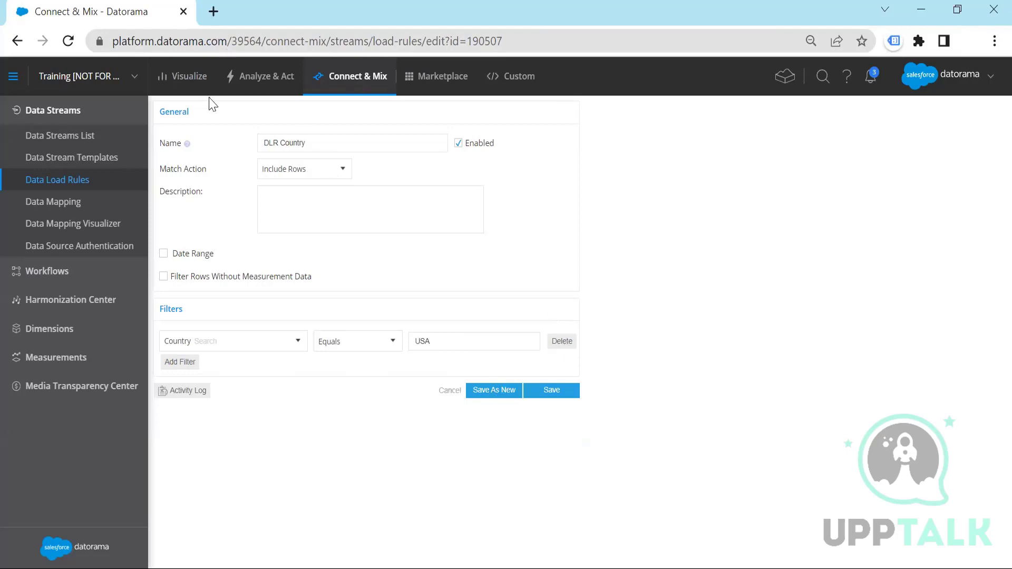
{"action": "left_click", "coordinate": [89, 178]}
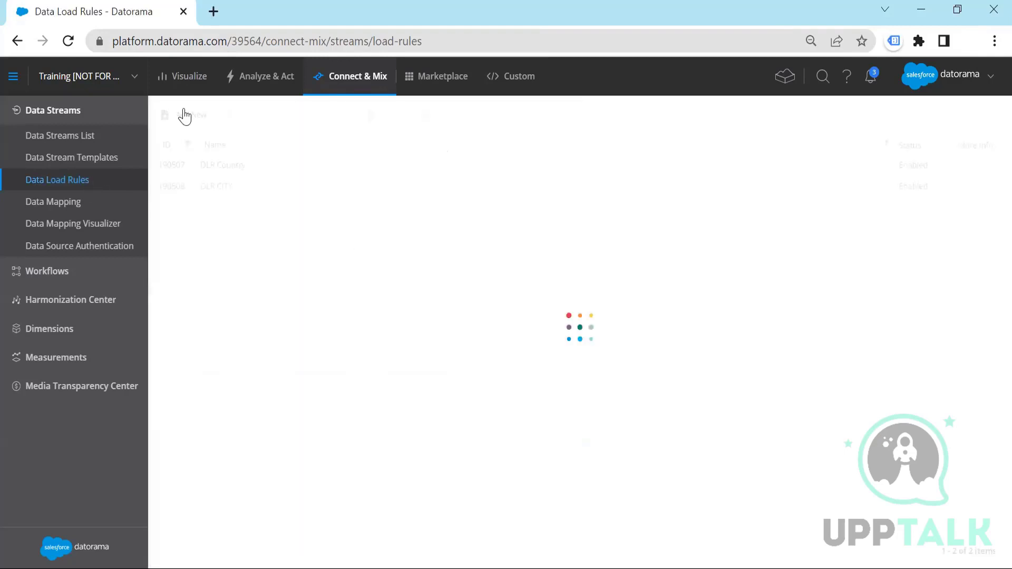
Start a new data load rule named Count with the Include Rows match action.
{"action": "left_click", "coordinate": [183, 115]}
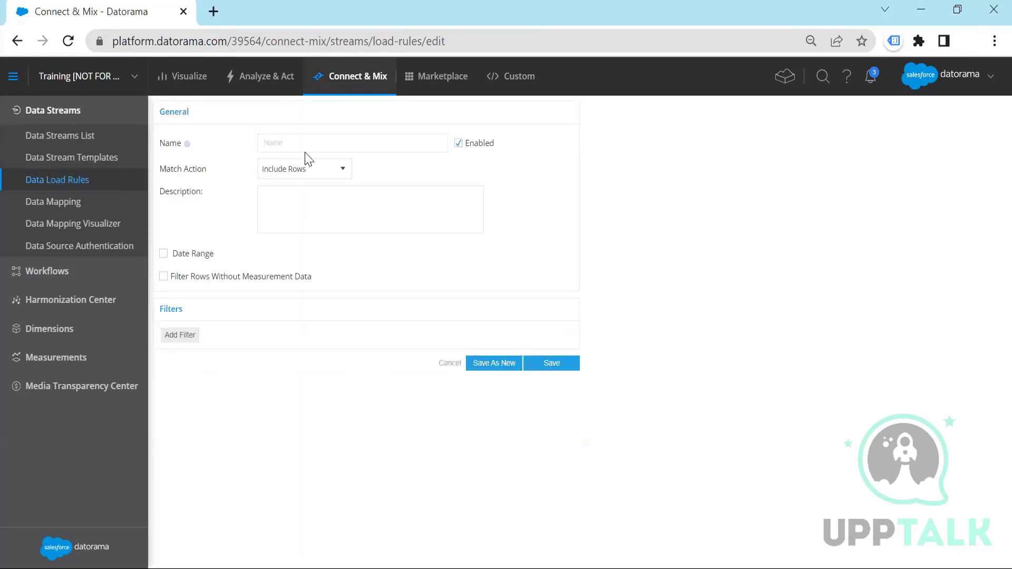
{"action": "left_click", "coordinate": [283, 148]}
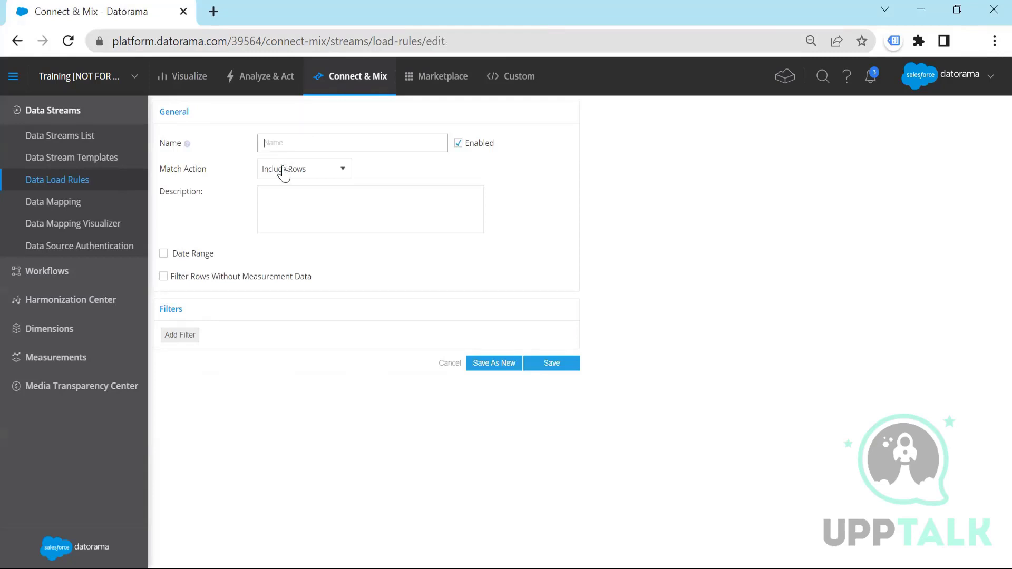
{"action": "left_click", "coordinate": [285, 169]}
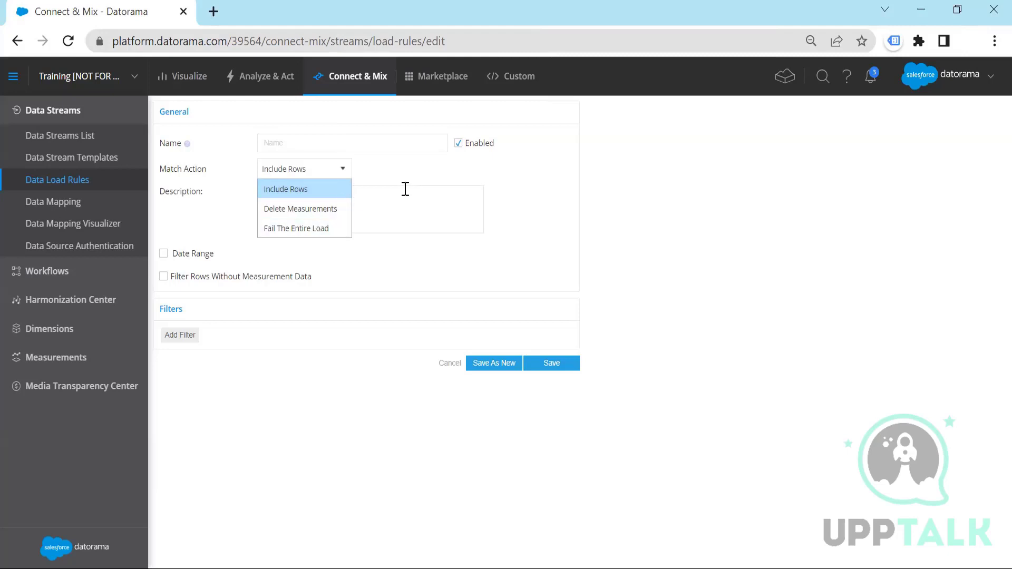
{"action": "left_click", "coordinate": [329, 188]}
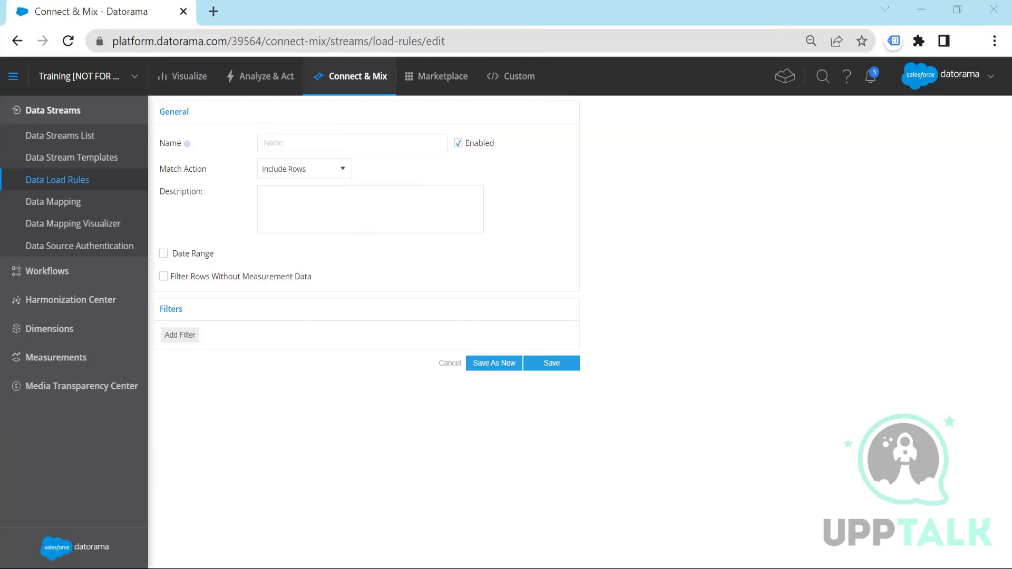
{"action": "left_click", "coordinate": [353, 134]}
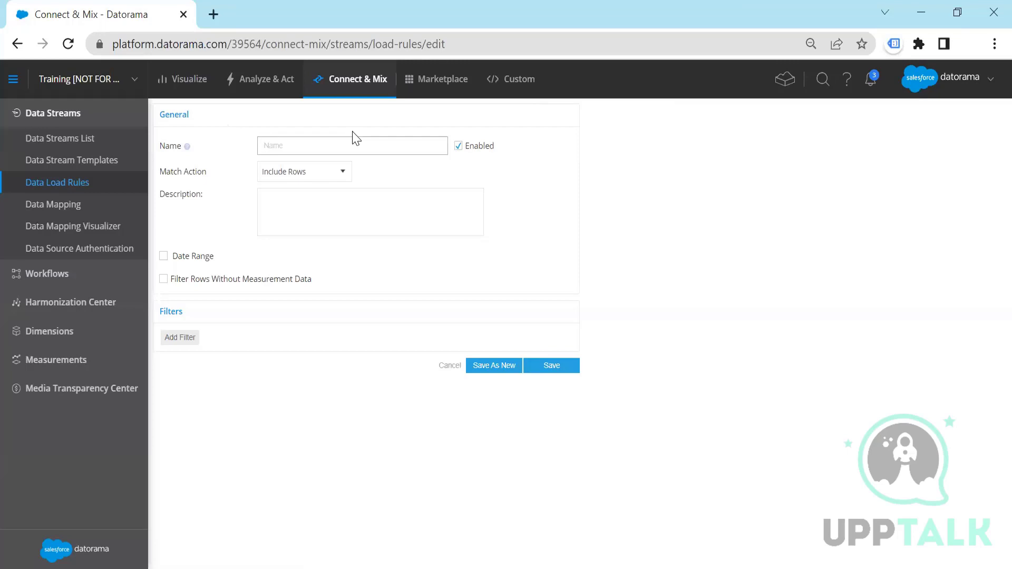
{"action": "type", "text": "Count"}
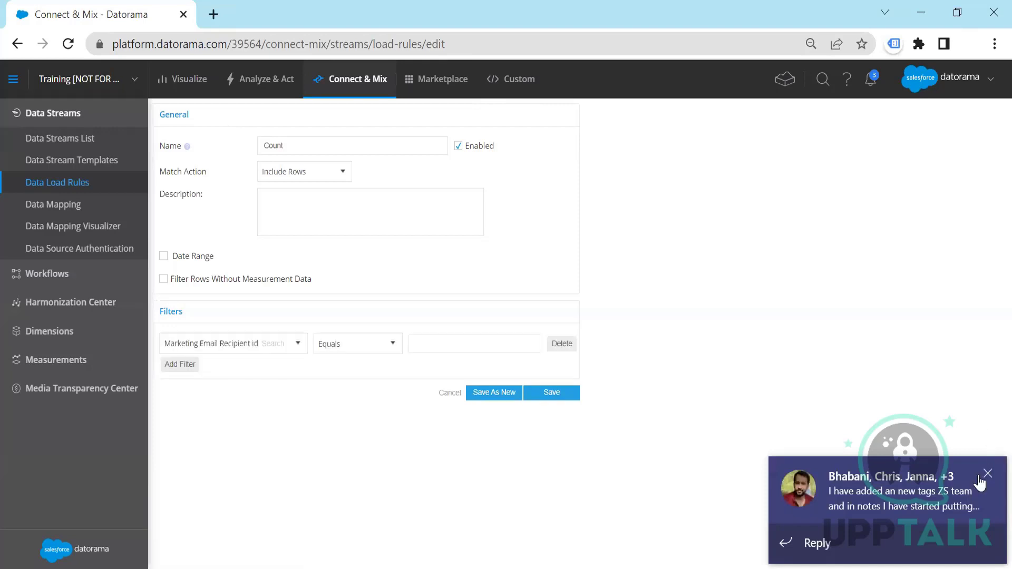
{"action": "left_click", "coordinate": [987, 475]}
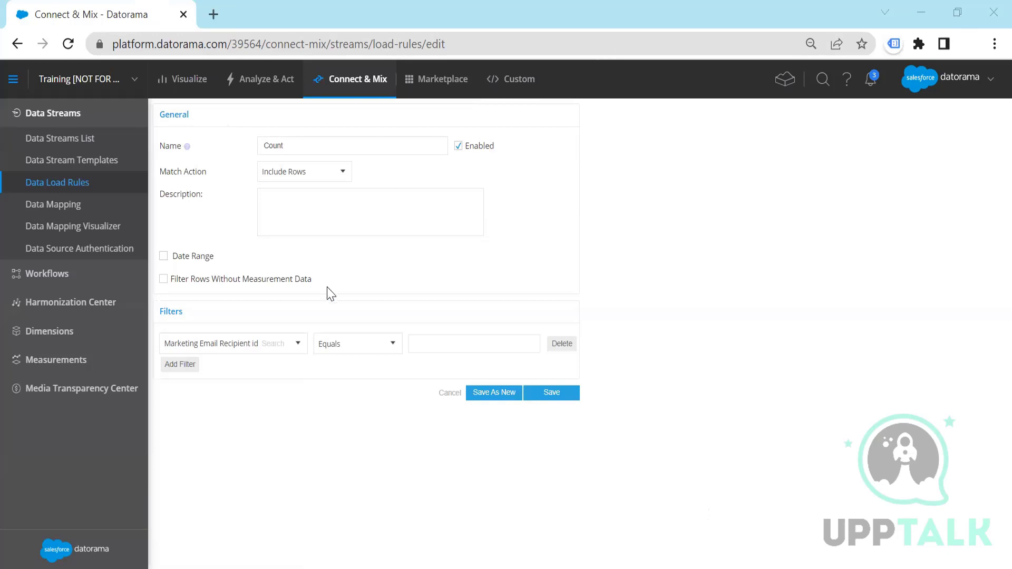
{"action": "left_click", "coordinate": [450, 332]}
{"action": "left_click", "coordinate": [264, 343]}
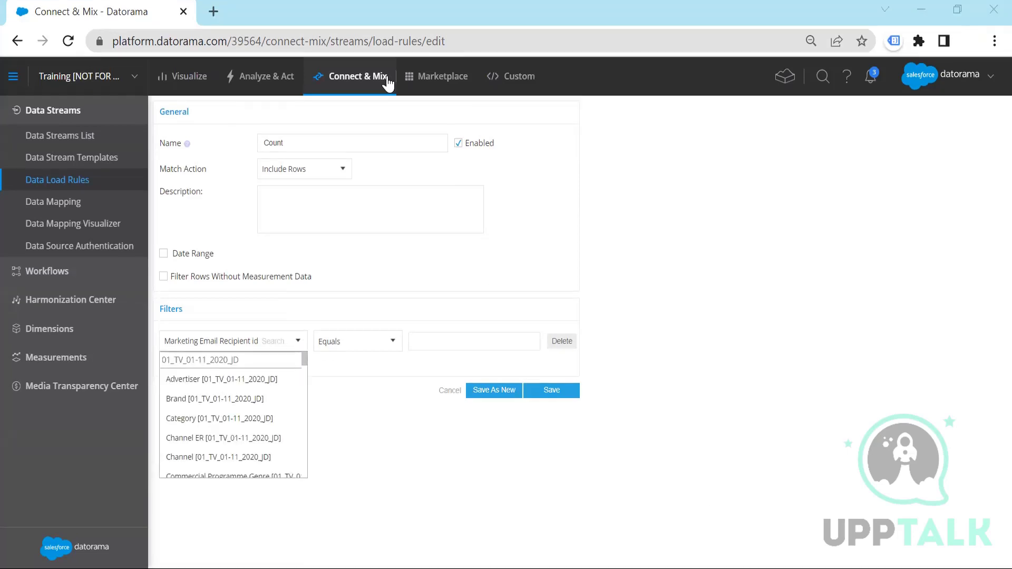
{"action": "left_click", "coordinate": [387, 80]}
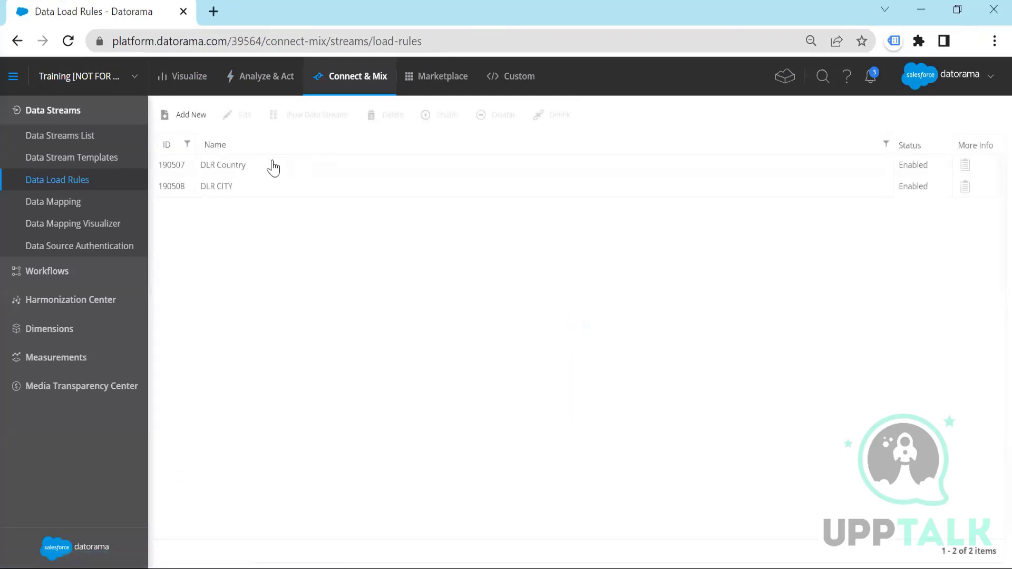
Reopen the DLR Country rule and delete its Mexico and Canada filters.
{"action": "double_click", "coordinate": [363, 169]}
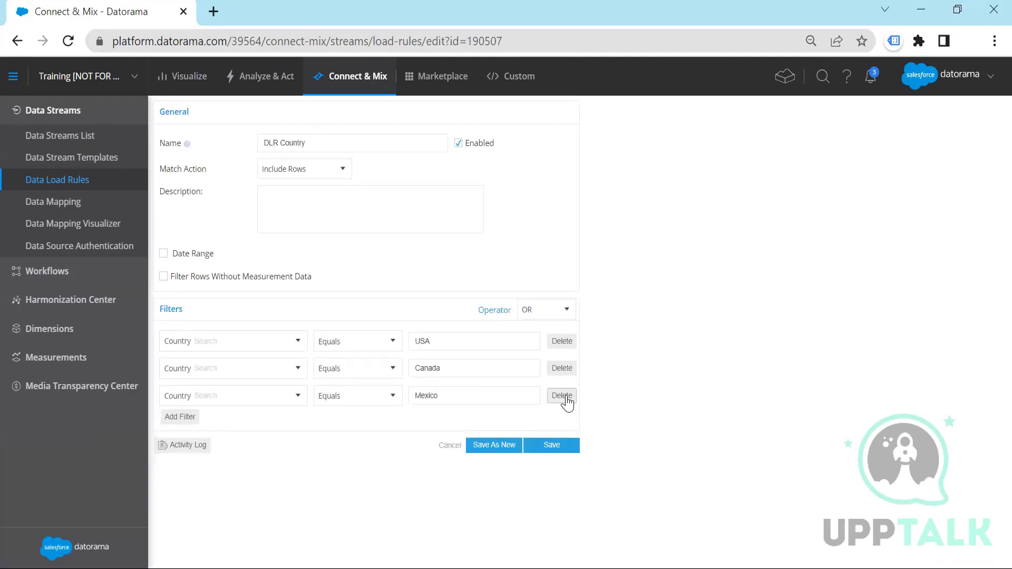
{"action": "left_click", "coordinate": [561, 397]}
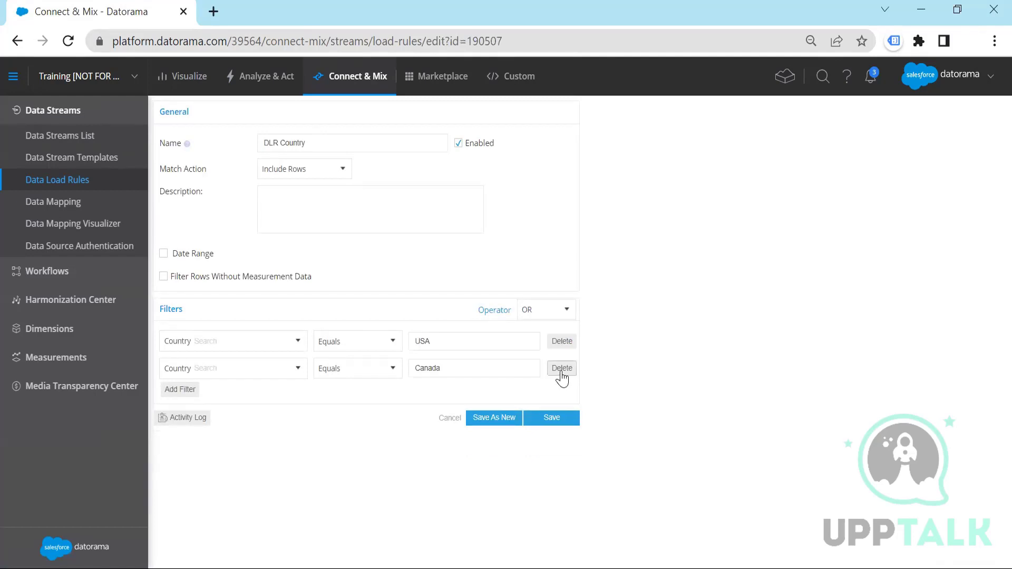
{"action": "left_click", "coordinate": [562, 371]}
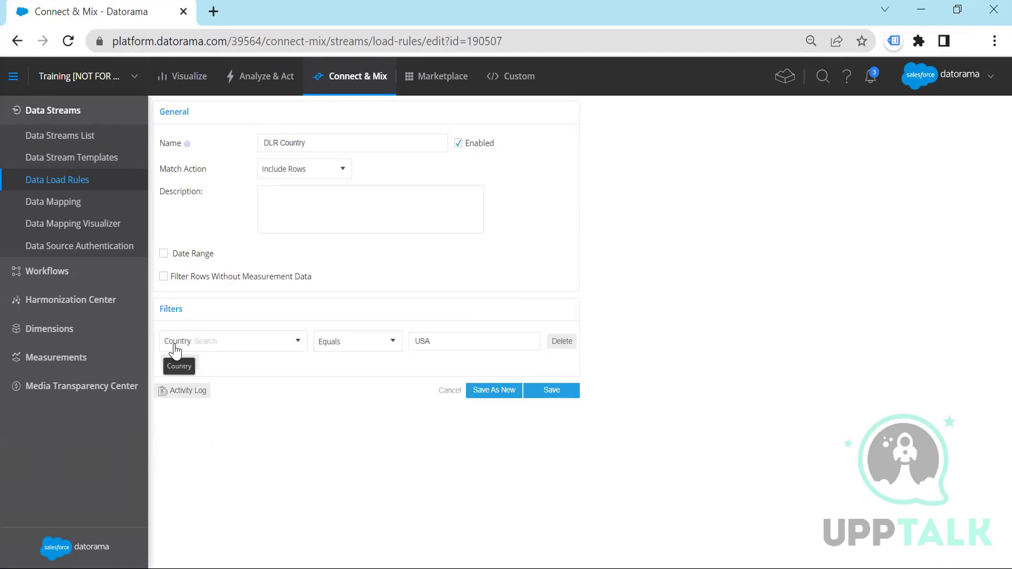
Examine the rule's name, match action and filter value, along with the available filter fields and comparison operators.
{"action": "left_click", "coordinate": [347, 351]}
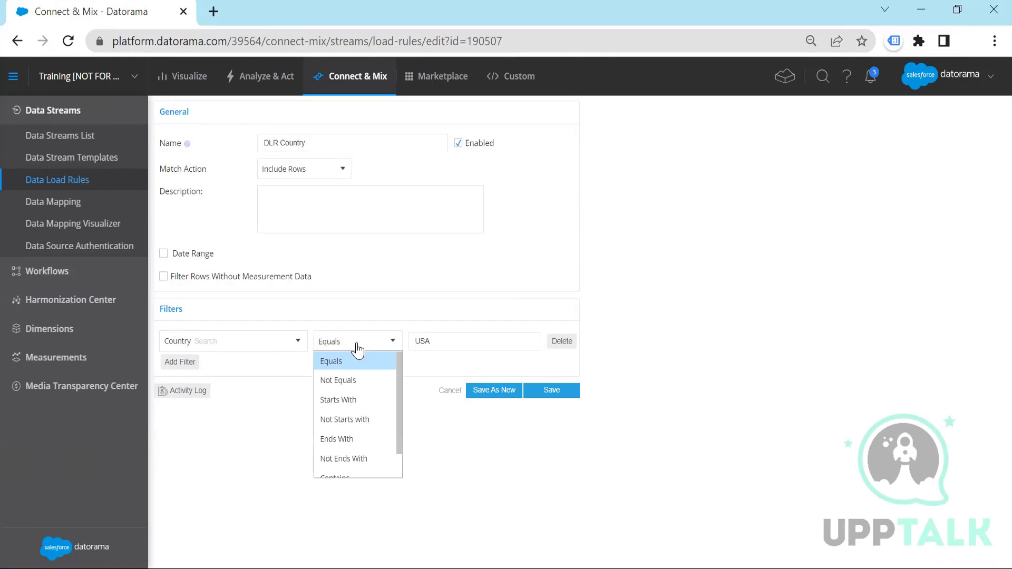
{"action": "left_click", "coordinate": [252, 345]}
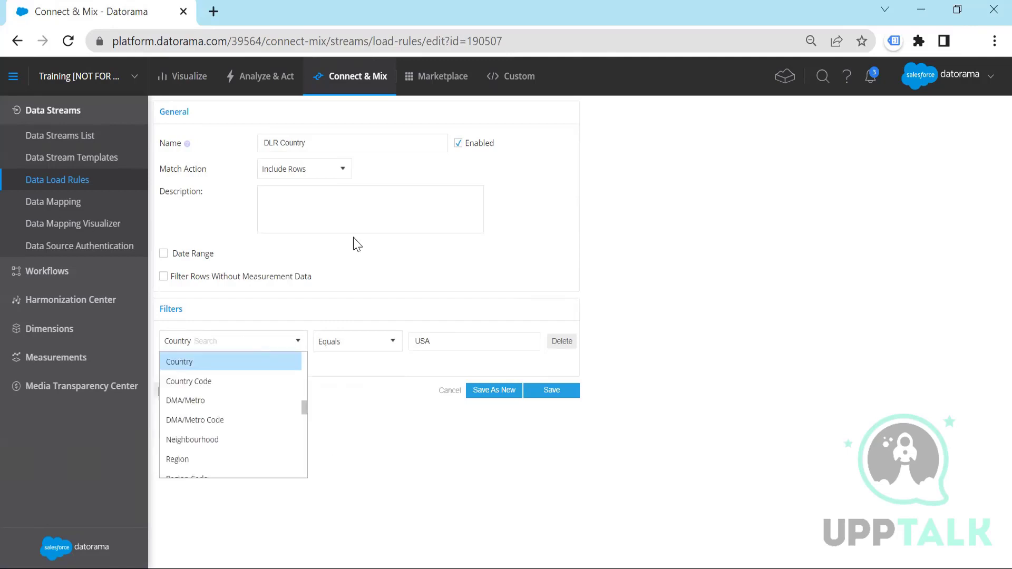
{"action": "left_click", "coordinate": [626, 237]}
{"action": "left_click", "coordinate": [328, 140]}
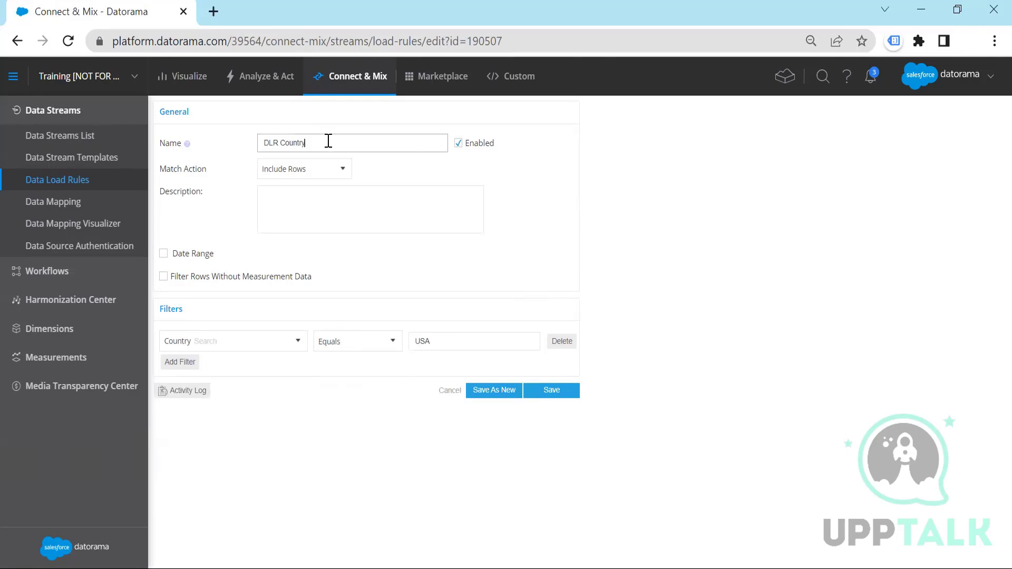
{"action": "left_click", "coordinate": [321, 173]}
{"action": "left_click", "coordinate": [173, 339]}
{"action": "left_click", "coordinate": [364, 352]}
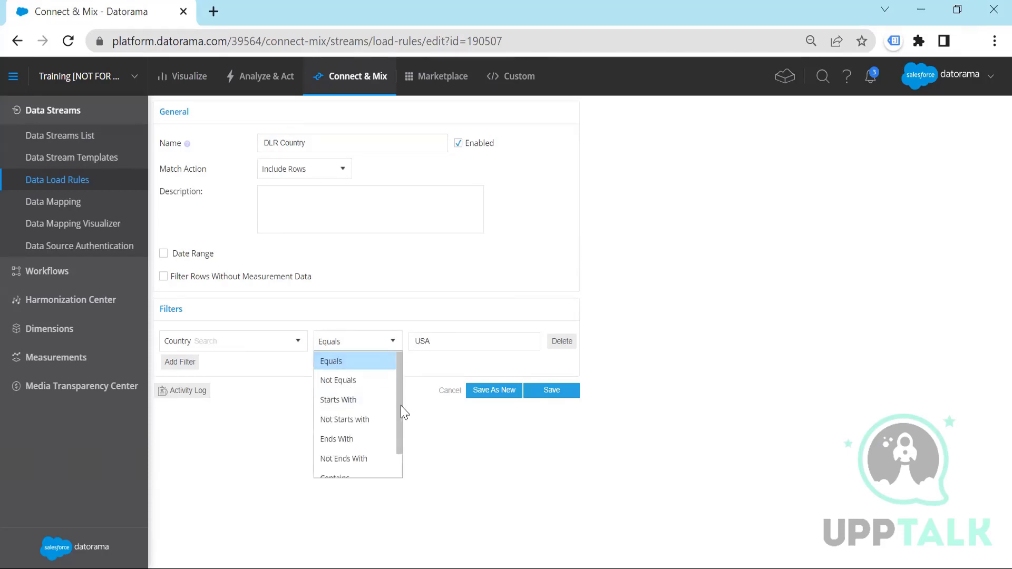
{"action": "left_click_drag", "start_coordinate": [398, 406], "coordinate": [399, 448]}
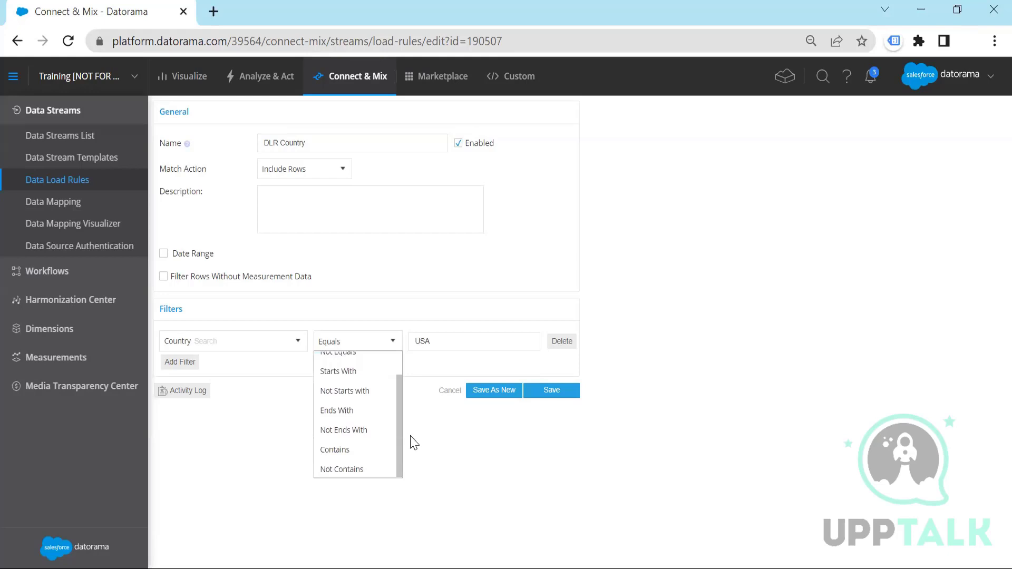
{"action": "left_click", "coordinate": [447, 343]}
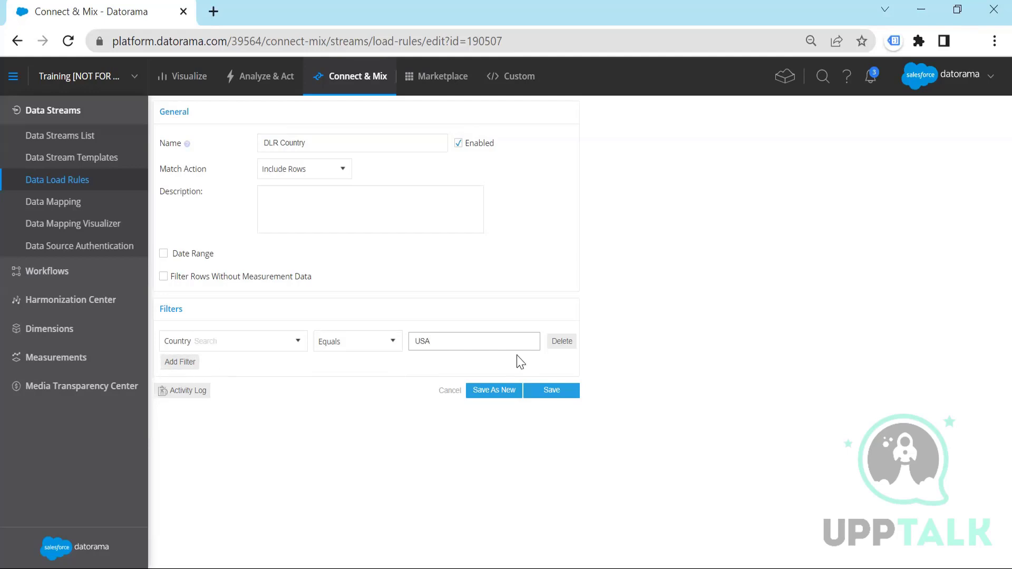
Add a second filter to the DLR Country rule with Country Equals Canada.
{"action": "left_click", "coordinate": [192, 362]}
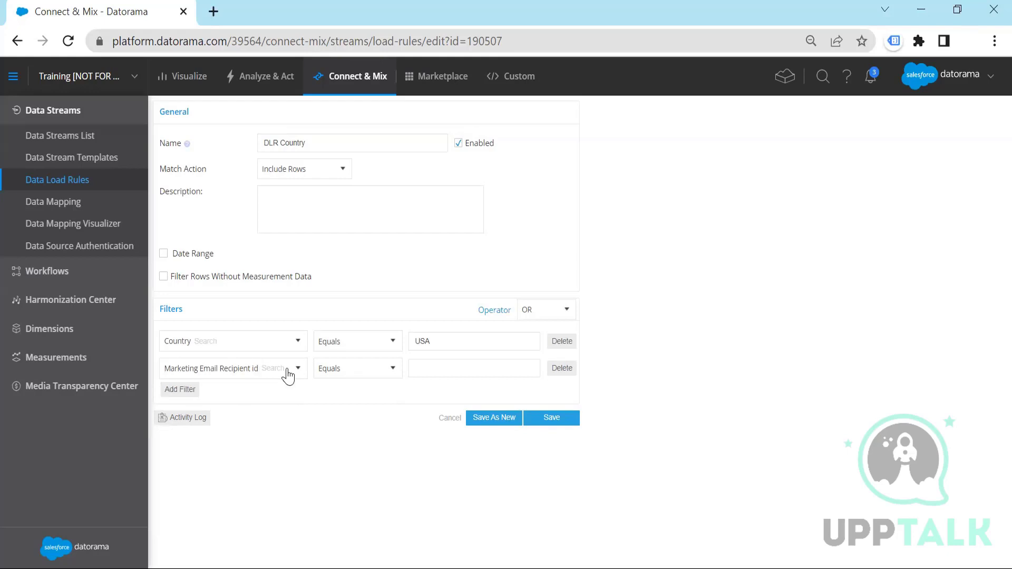
{"action": "left_click", "coordinate": [287, 371]}
{"action": "type", "text": "coun"}
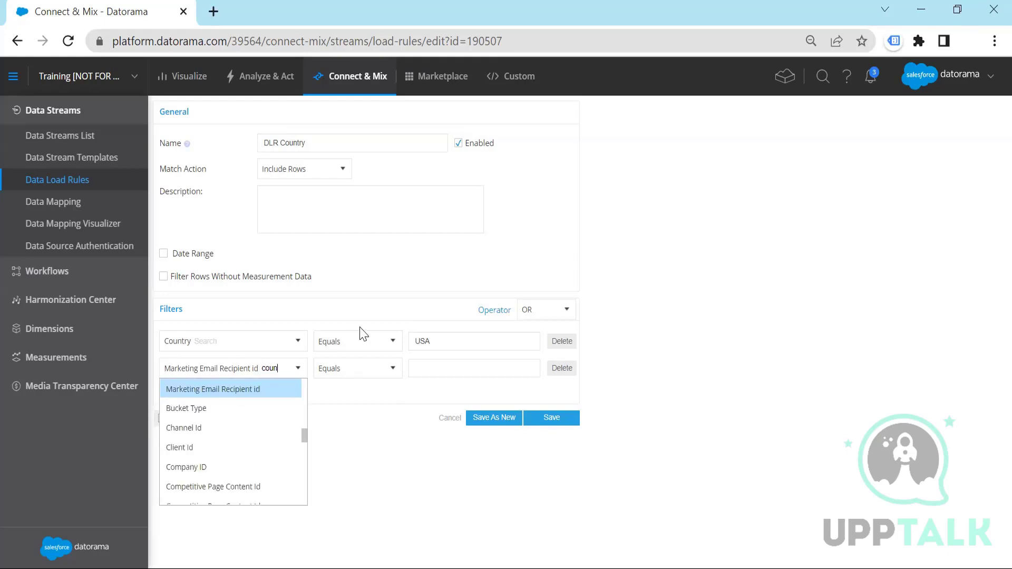
{"action": "type", "text": "tru"}
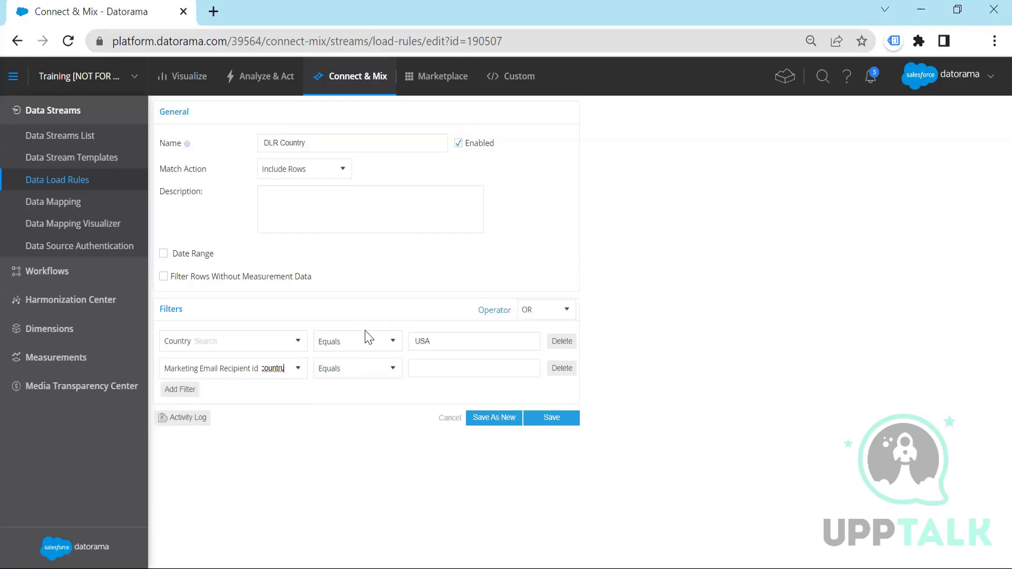
{"action": "key", "text": "BackSpace"}
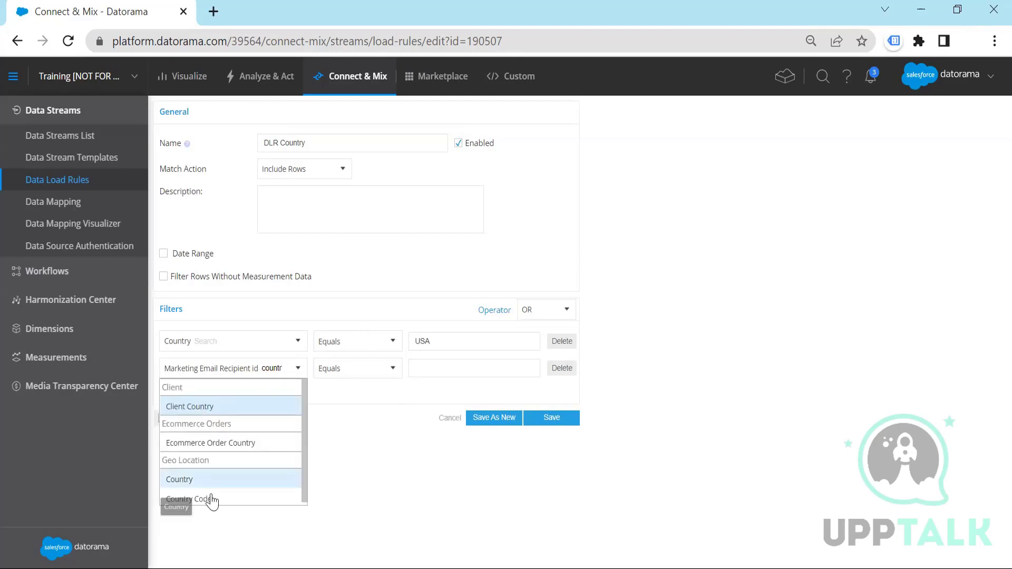
{"action": "left_click", "coordinate": [438, 368]}
{"action": "type", "text": "C"}
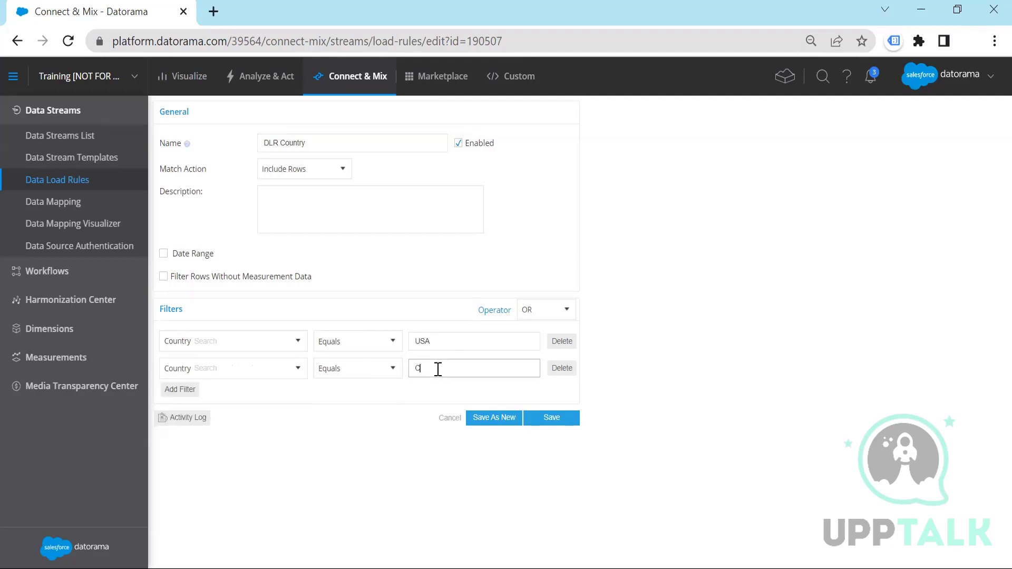
{"action": "type", "text": "anada"}
{"action": "left_click", "coordinate": [653, 405]}
Review the filter operator options, keep OR between the two country filters, and save the rule.
{"action": "left_click", "coordinate": [555, 314]}
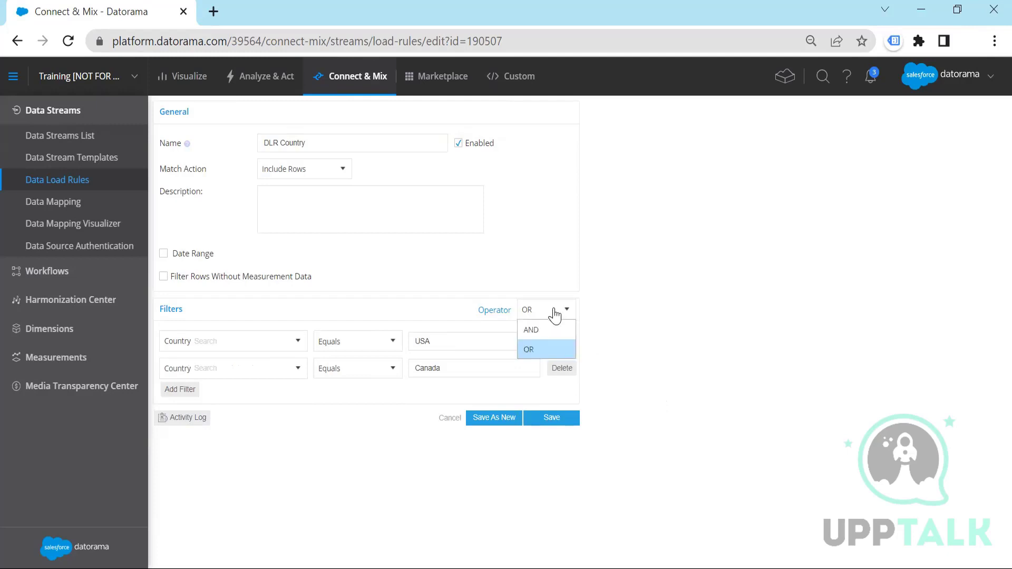
{"action": "left_click", "coordinate": [682, 308]}
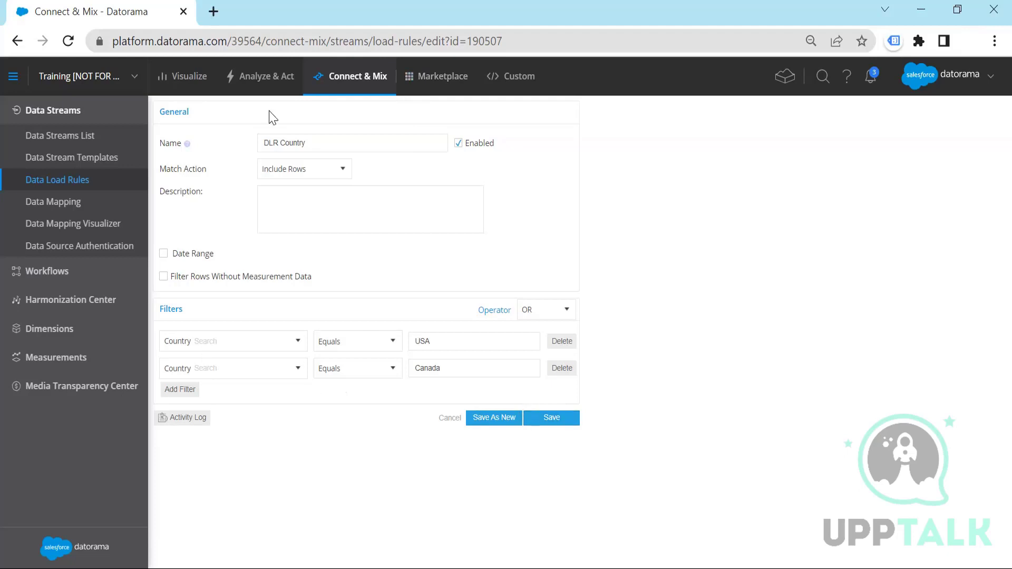
{"action": "left_click", "coordinate": [551, 417]}
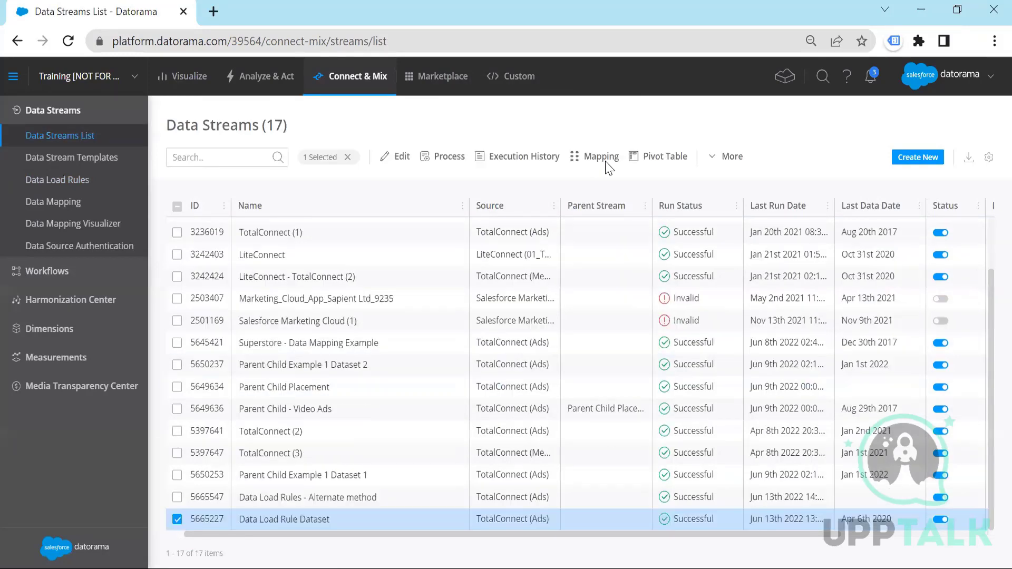
Open the mapping of the Data Load Rule Dataset stream and proceed through the preview to its advanced settings.
{"action": "left_click", "coordinate": [606, 161]}
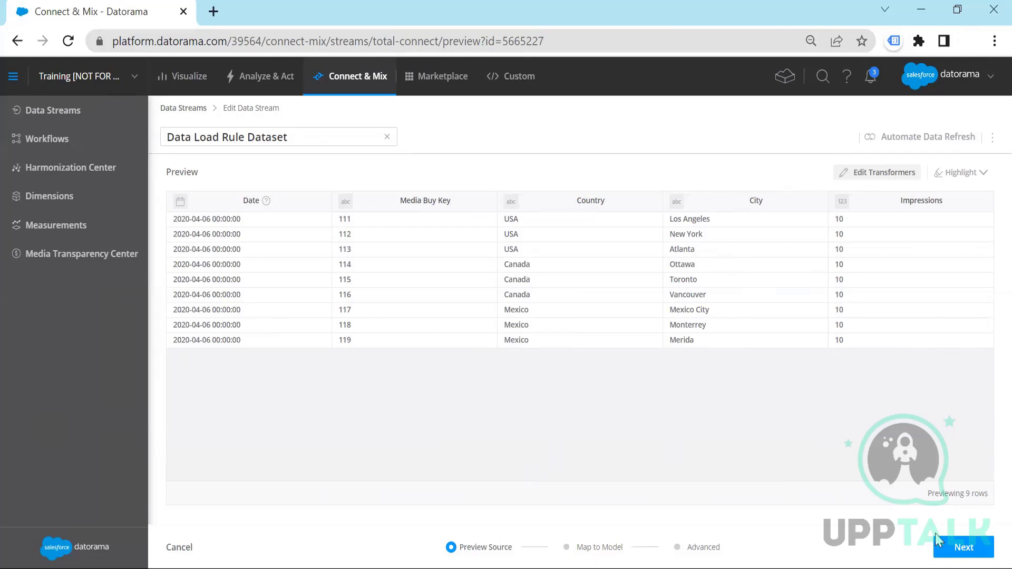
{"action": "left_click", "coordinate": [970, 551]}
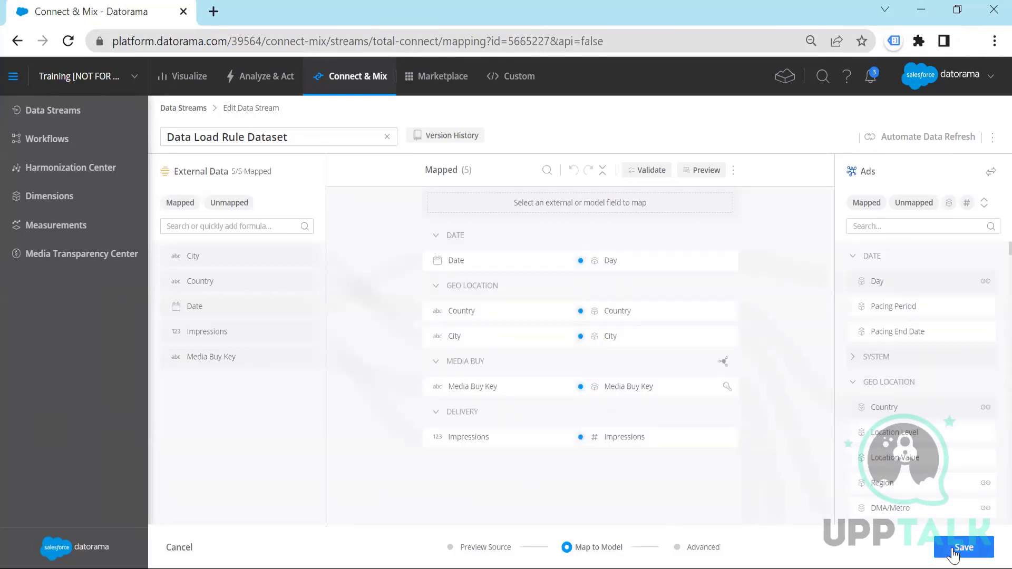
{"action": "left_click", "coordinate": [987, 549]}
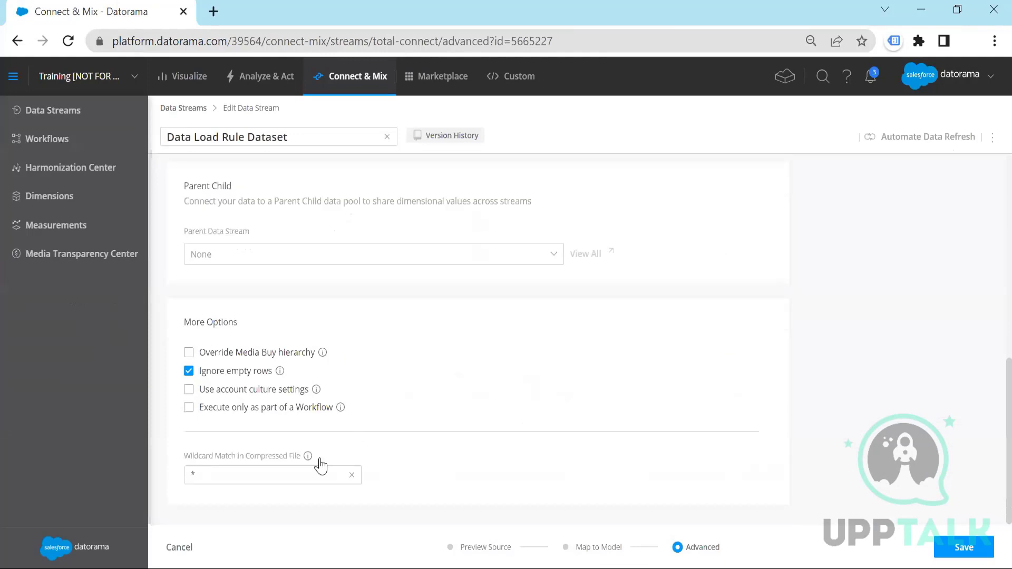
Replace the stream's DLR CITY load rule with DLR Country, keeping the Replace load mode, and save the stream.
{"action": "scroll", "coordinate": [320, 465], "scroll_direction": "up", "scroll_amount": 6}
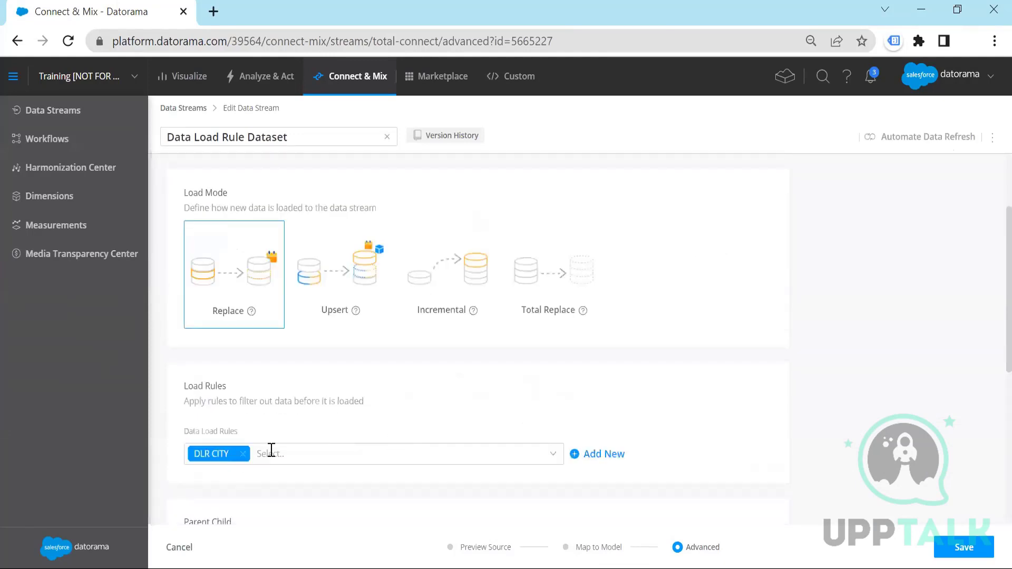
{"action": "left_click", "coordinate": [243, 454]}
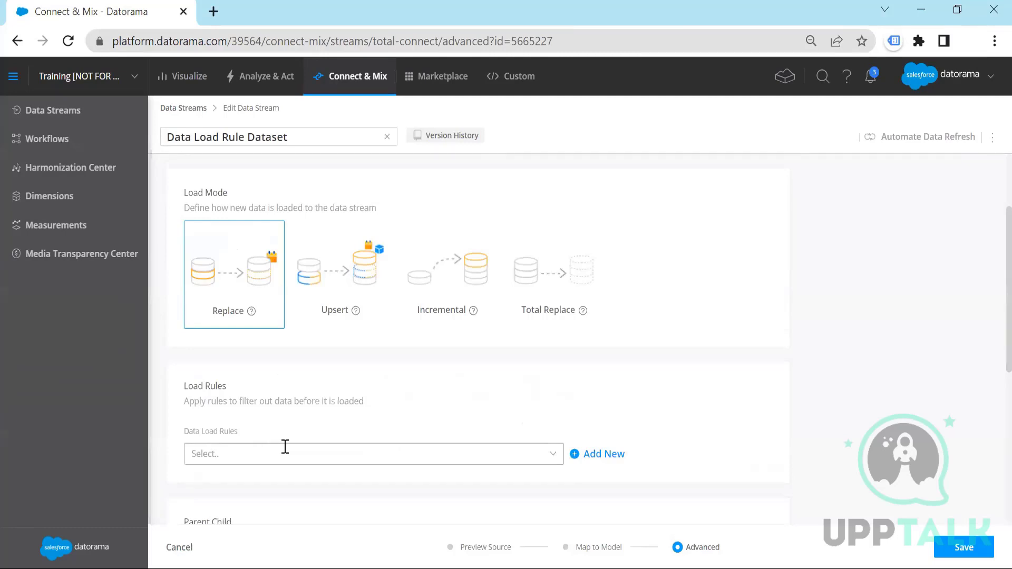
{"action": "left_click", "coordinate": [261, 318]}
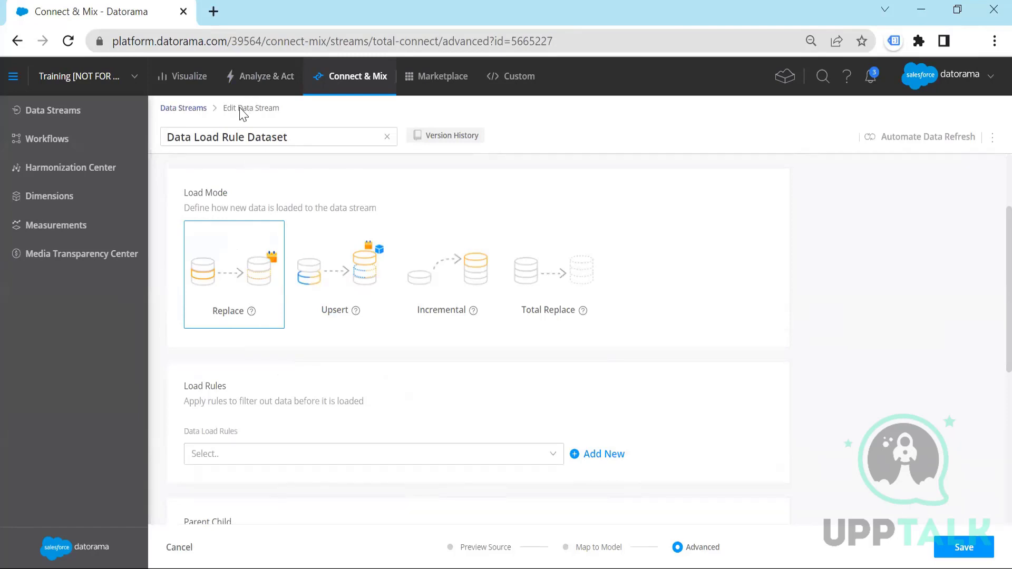
{"action": "left_click", "coordinate": [221, 454]}
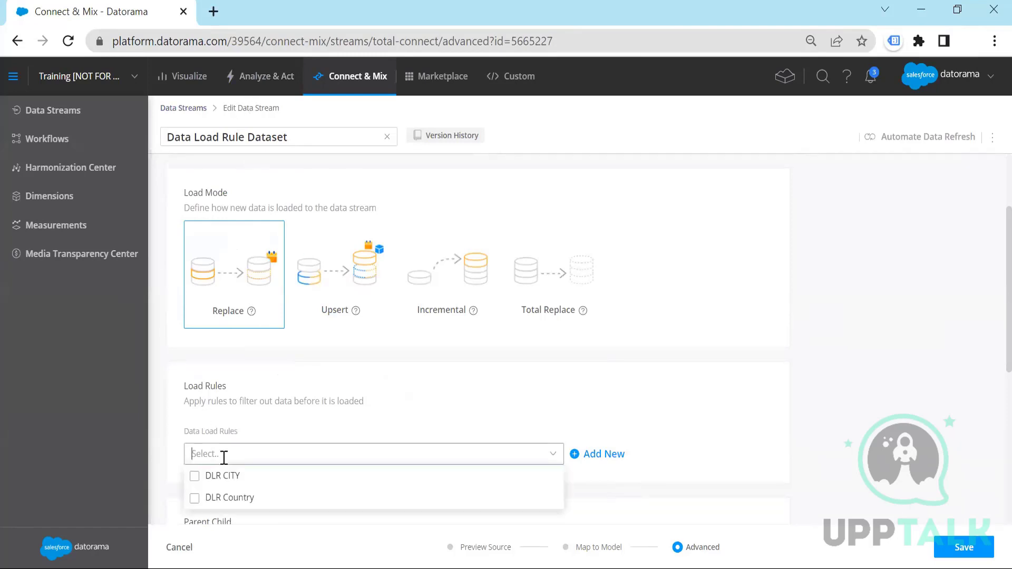
{"action": "left_click", "coordinate": [272, 500]}
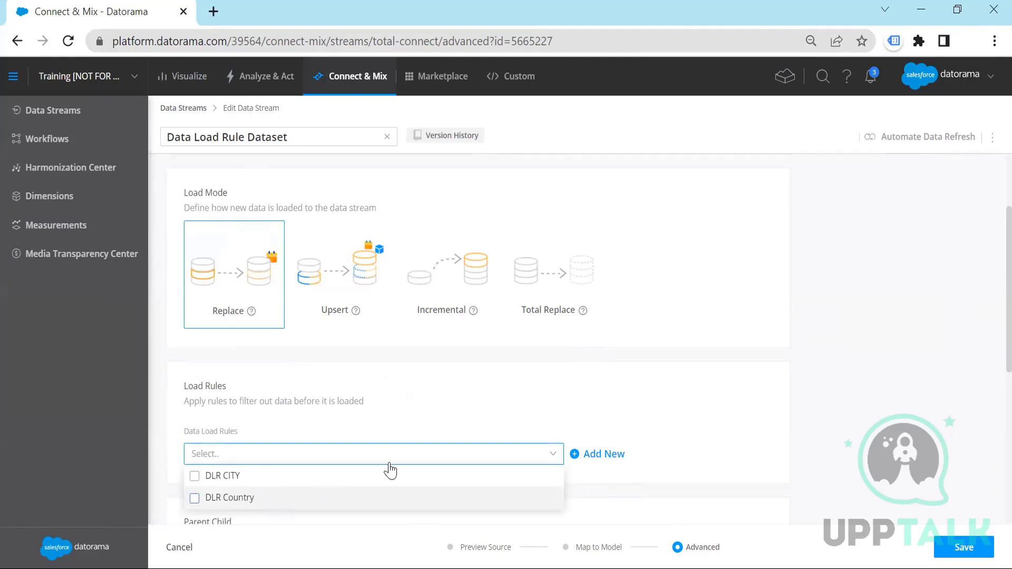
{"action": "left_click", "coordinate": [698, 348]}
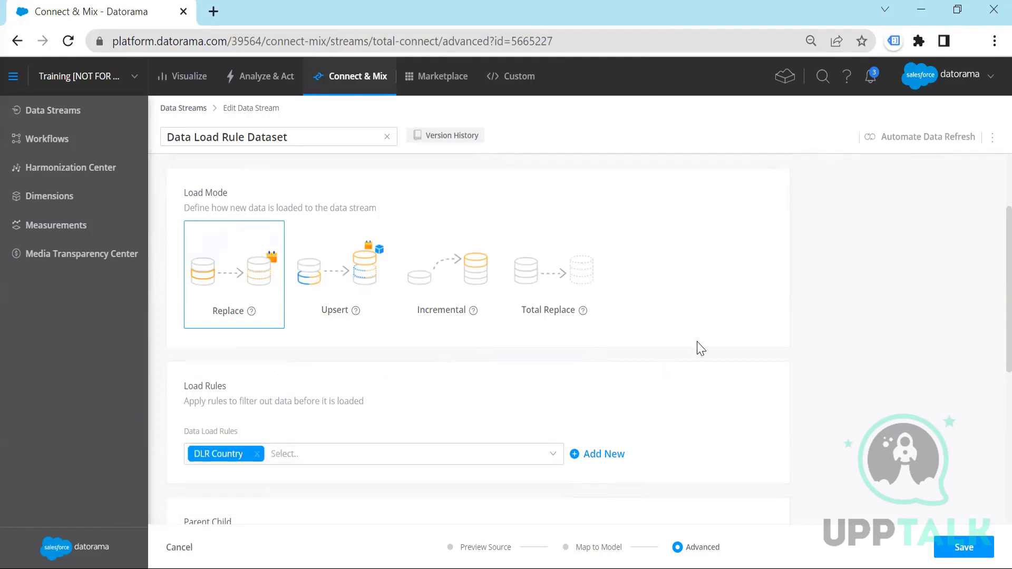
{"action": "scroll", "coordinate": [700, 348], "scroll_direction": "down", "scroll_amount": 6}
{"action": "scroll", "coordinate": [699, 347], "scroll_direction": "up", "scroll_amount": 6}
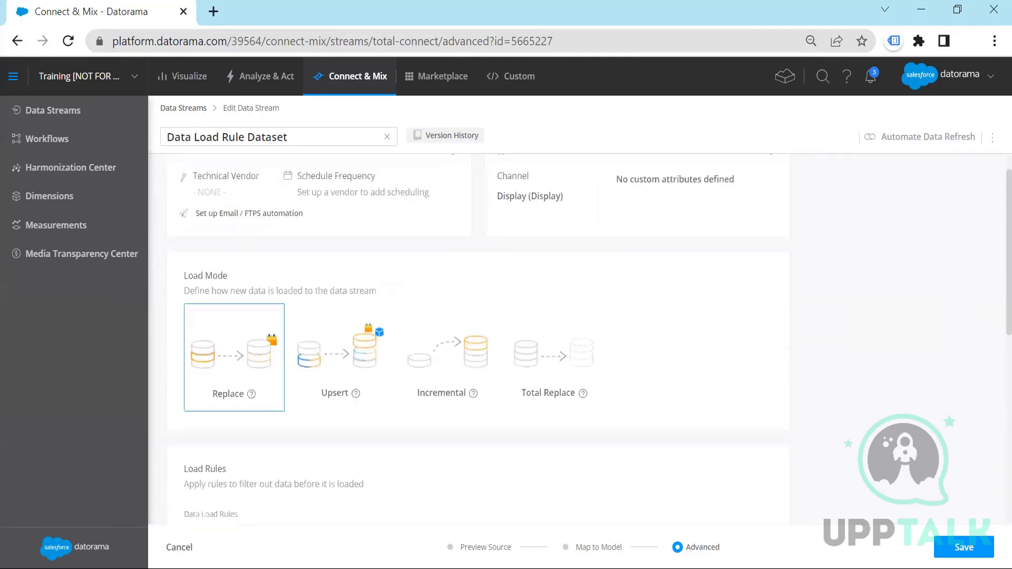
{"action": "scroll", "coordinate": [699, 346], "scroll_direction": "down", "scroll_amount": 6}
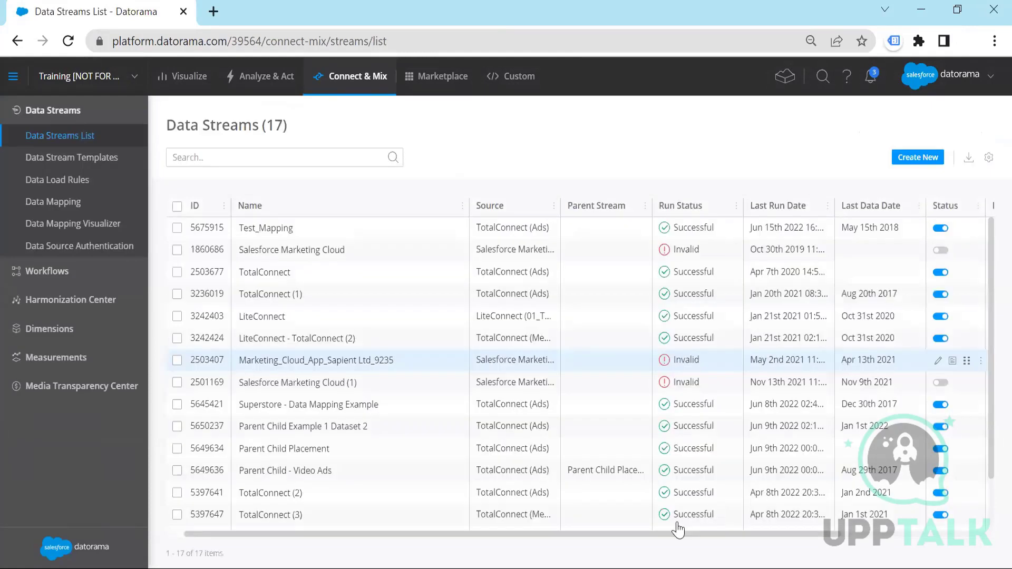
Check the Data Load Rule Dataset's run status and last number of rows in the streams list, and open the pivot tables.
{"action": "scroll", "coordinate": [678, 529], "scroll_direction": "down", "scroll_amount": 2}
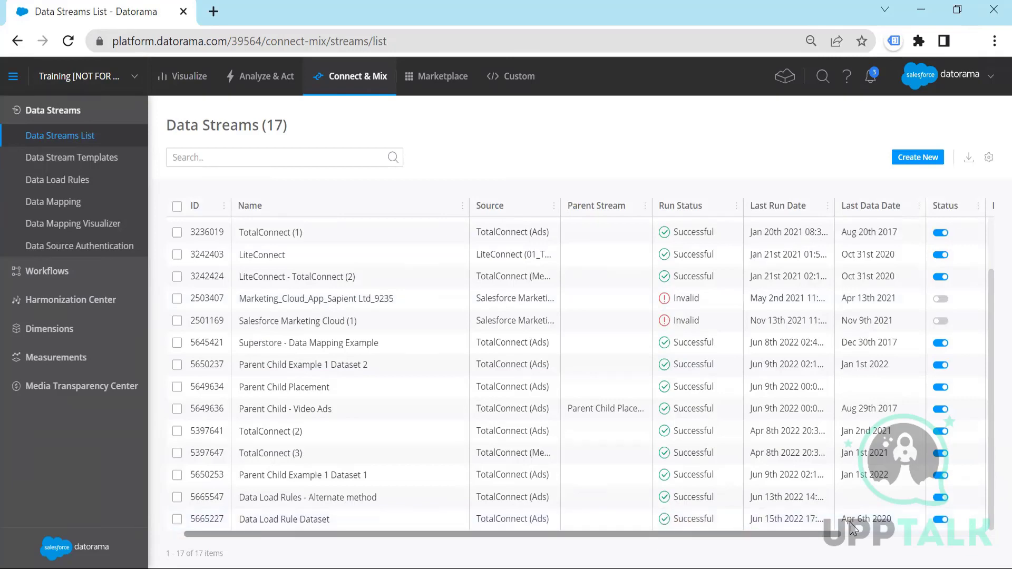
{"action": "scroll", "coordinate": [843, 530], "scroll_direction": "right", "scroll_amount": 4}
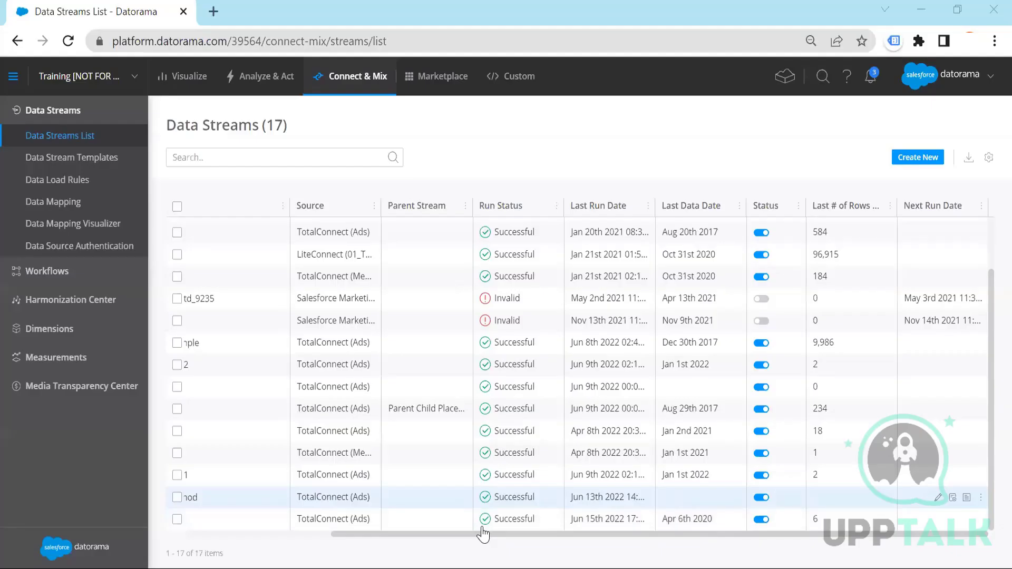
{"action": "left_click", "coordinate": [482, 519]}
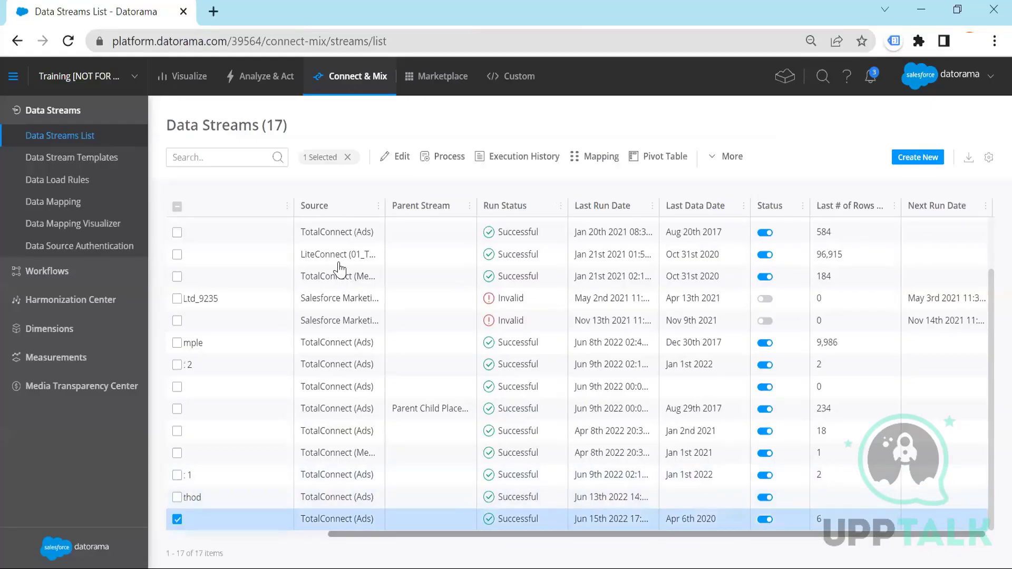
{"action": "scroll", "coordinate": [256, 85], "scroll_direction": "left", "scroll_amount": 3}
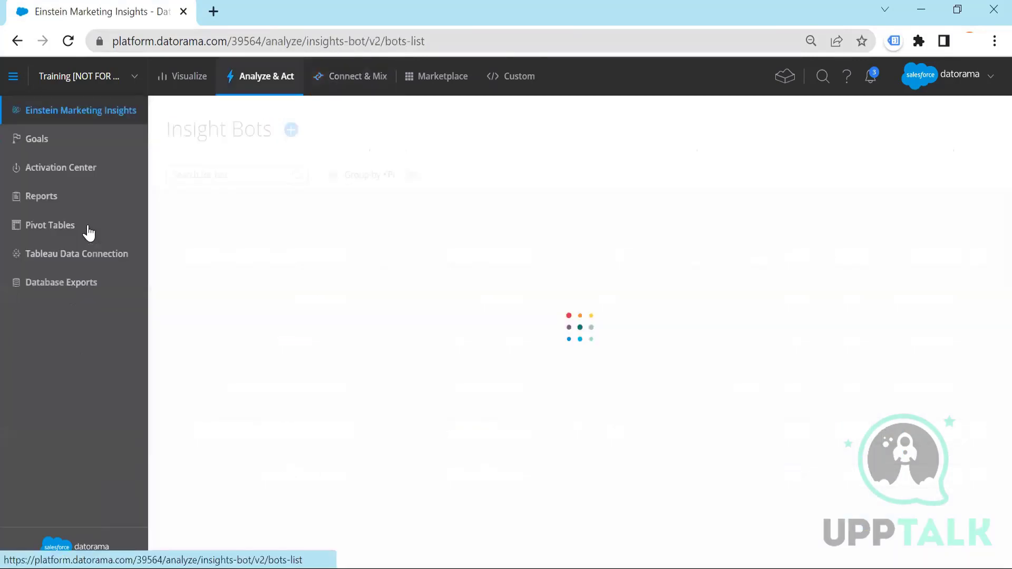
{"action": "left_click", "coordinate": [89, 227]}
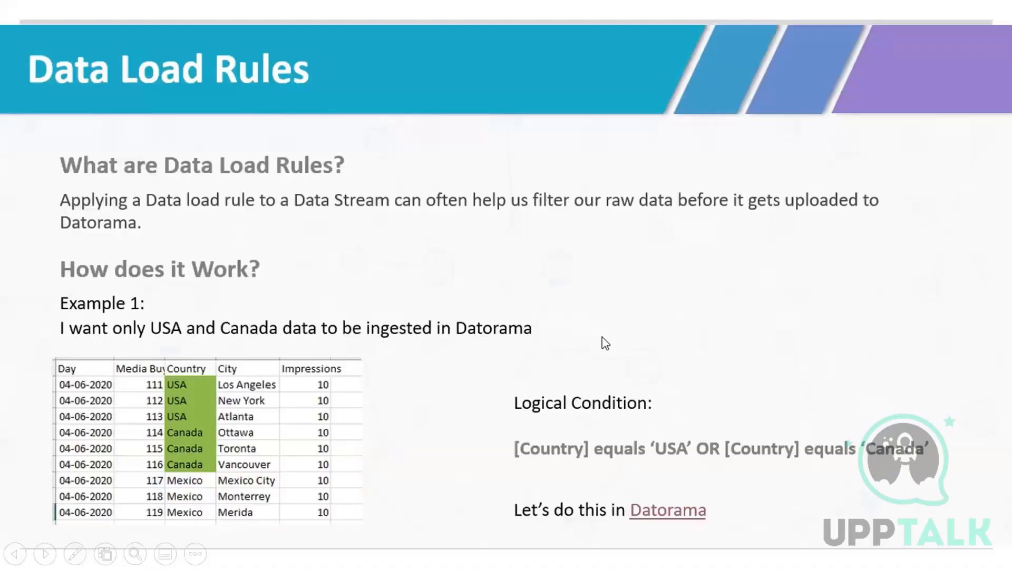
{"action": "key", "text": "Right"}
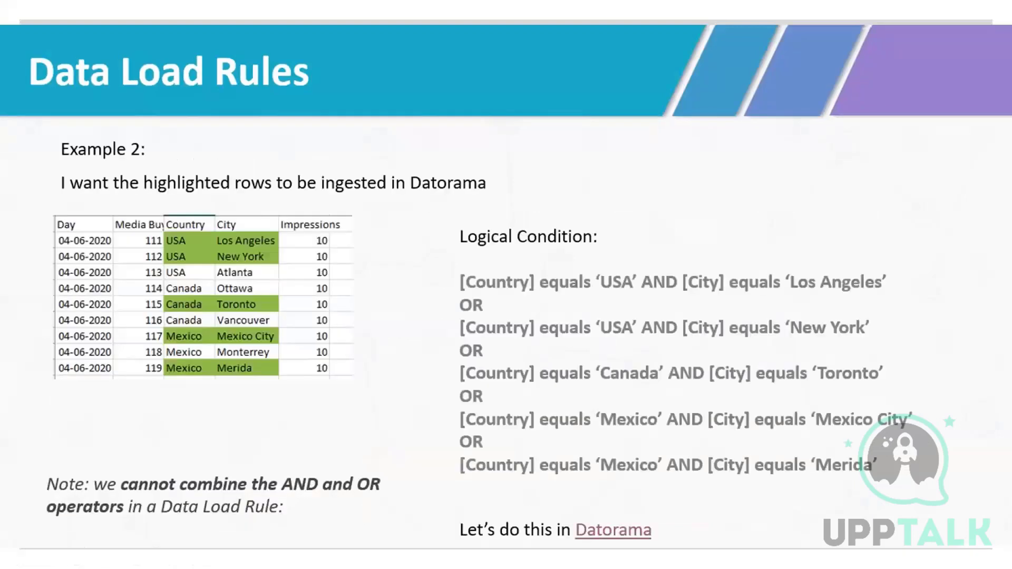